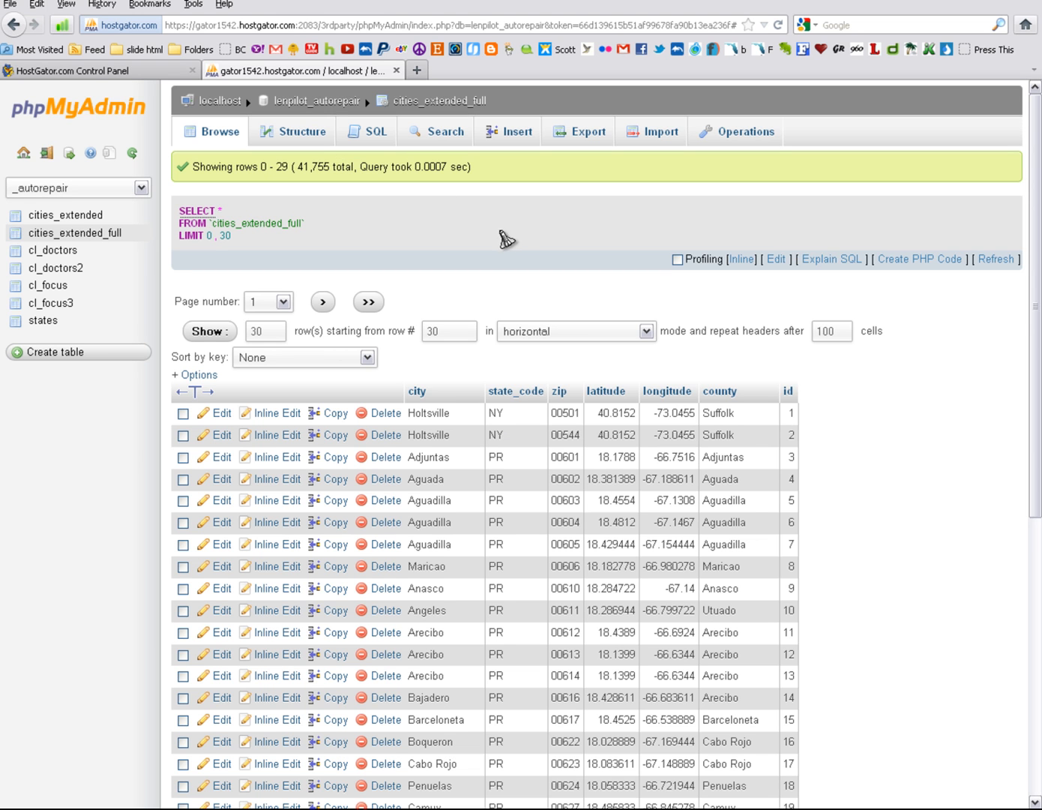
Step: Search the cities_extended_full table for rows whose city is Tampa
click(437, 132)
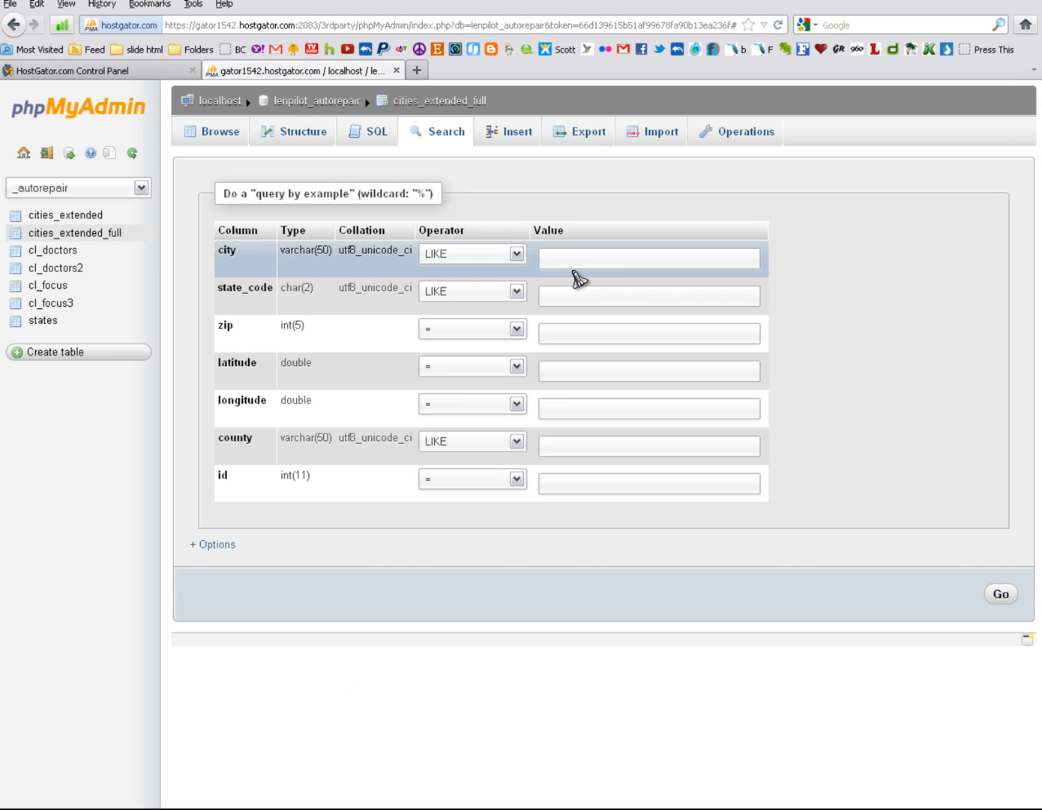
click(551, 255)
text(T)
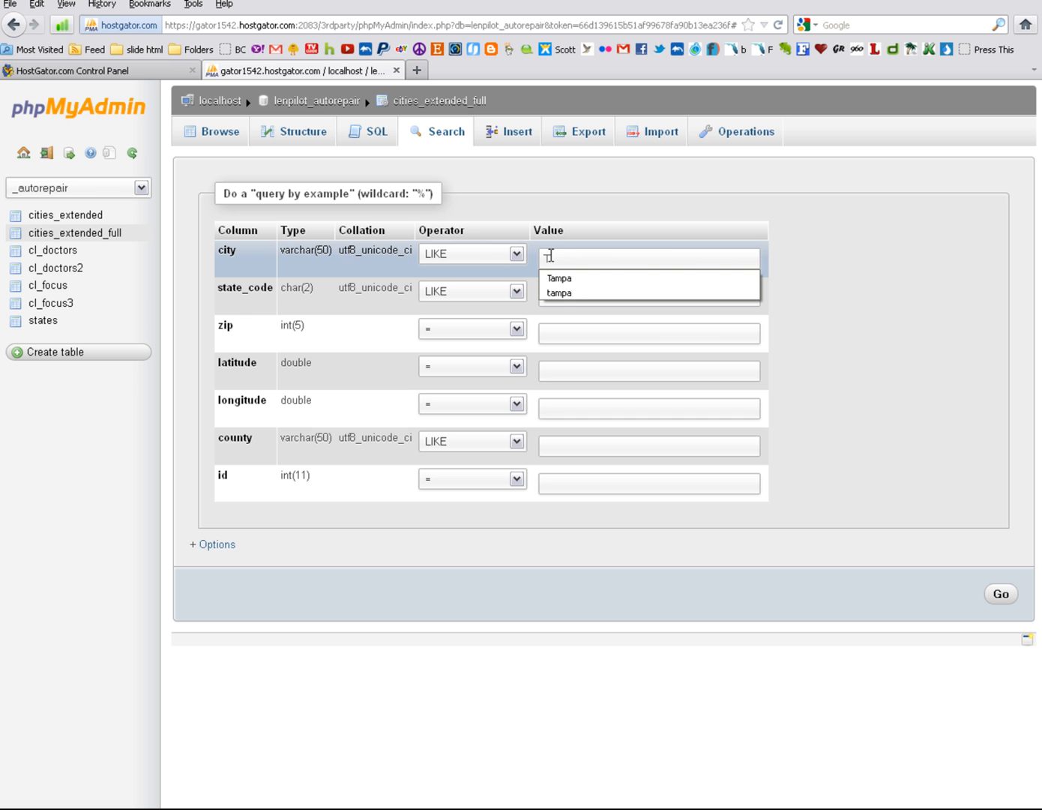
text(ampa)
key(Return)
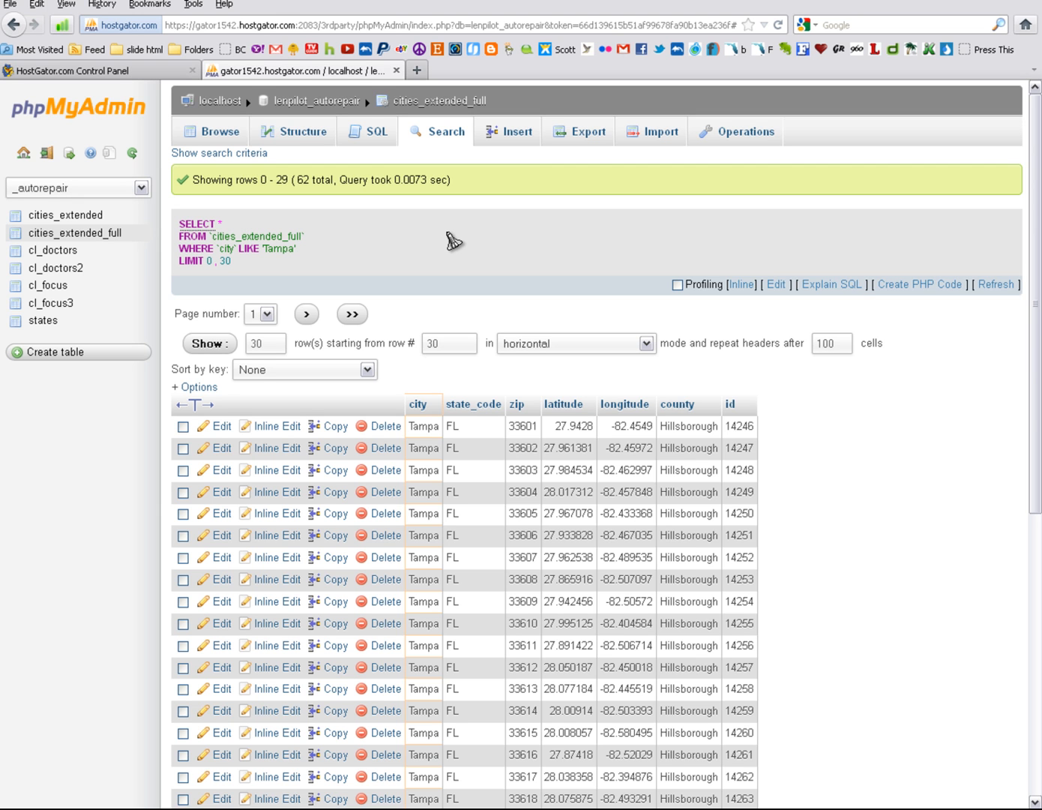
Step: Replace the default SQL query for cities_extended_full with "CREATE TABLE new_table as SELECT *"
click(379, 137)
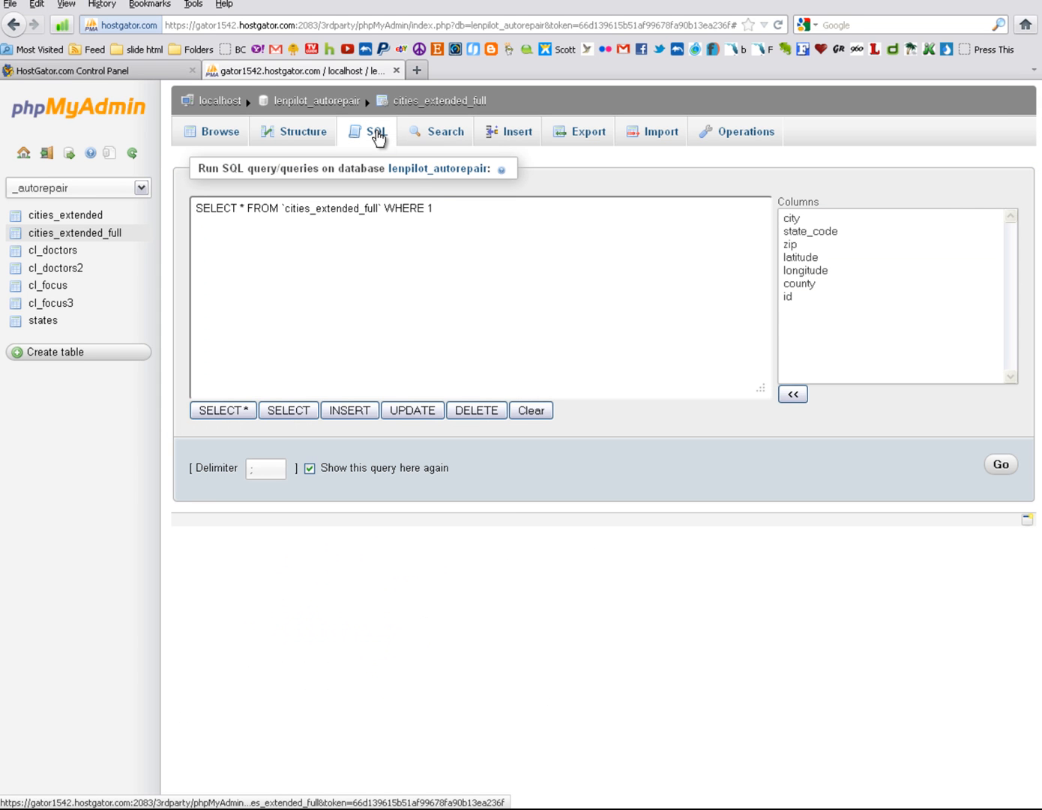
drag(440, 208, 195, 207)
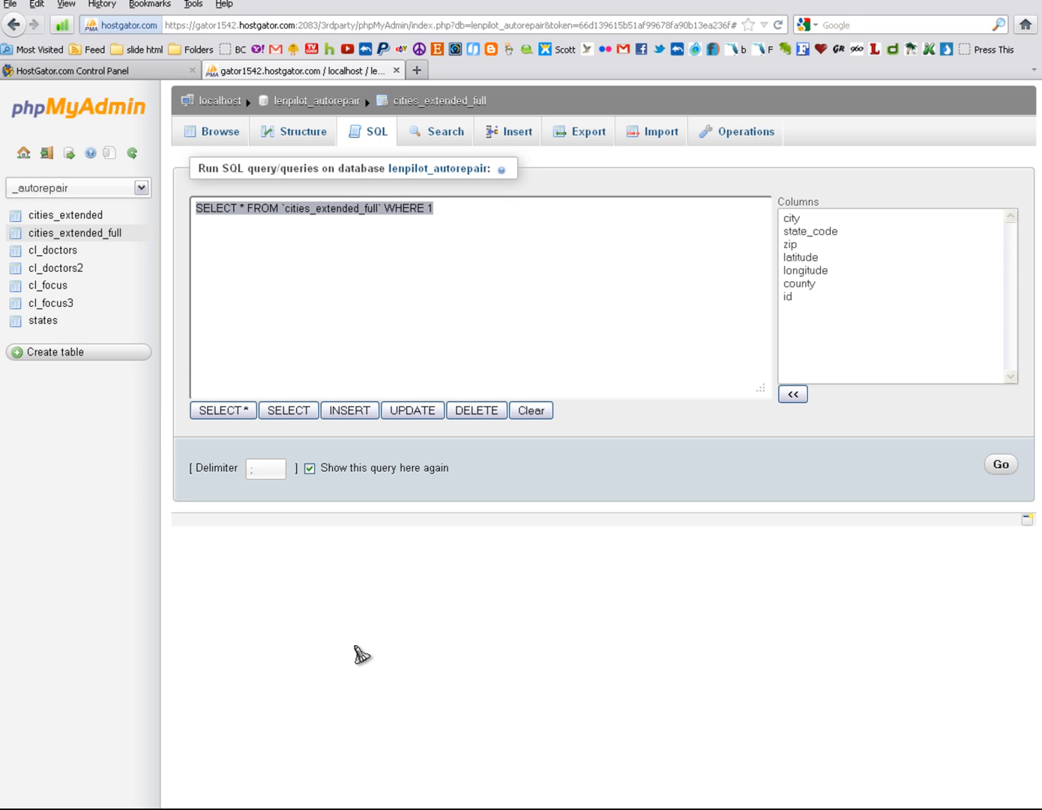
text(CREA)
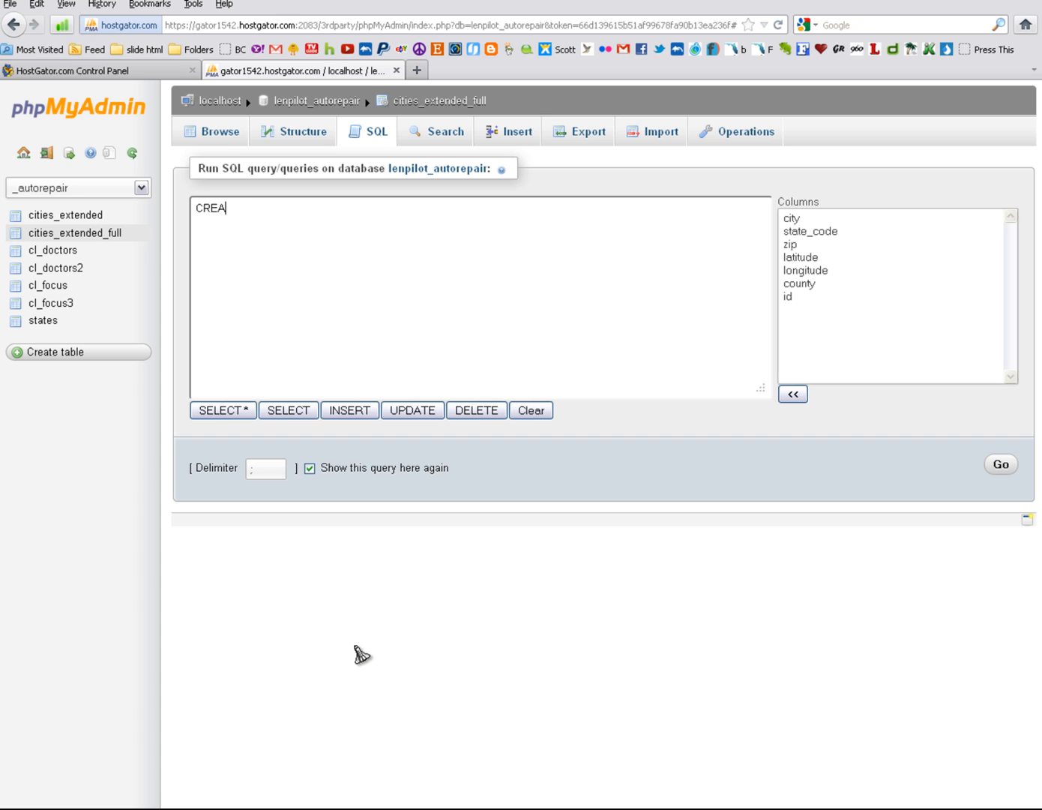
text(TE TABLE new_table as SE)
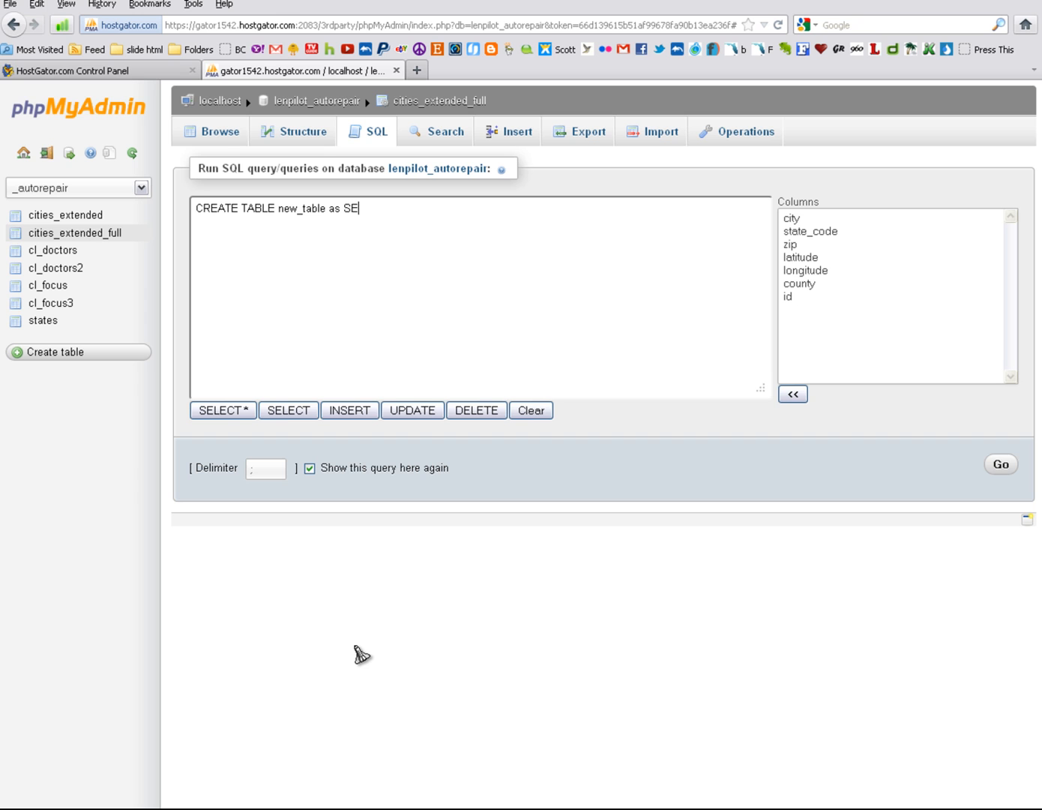
text(LECT *)
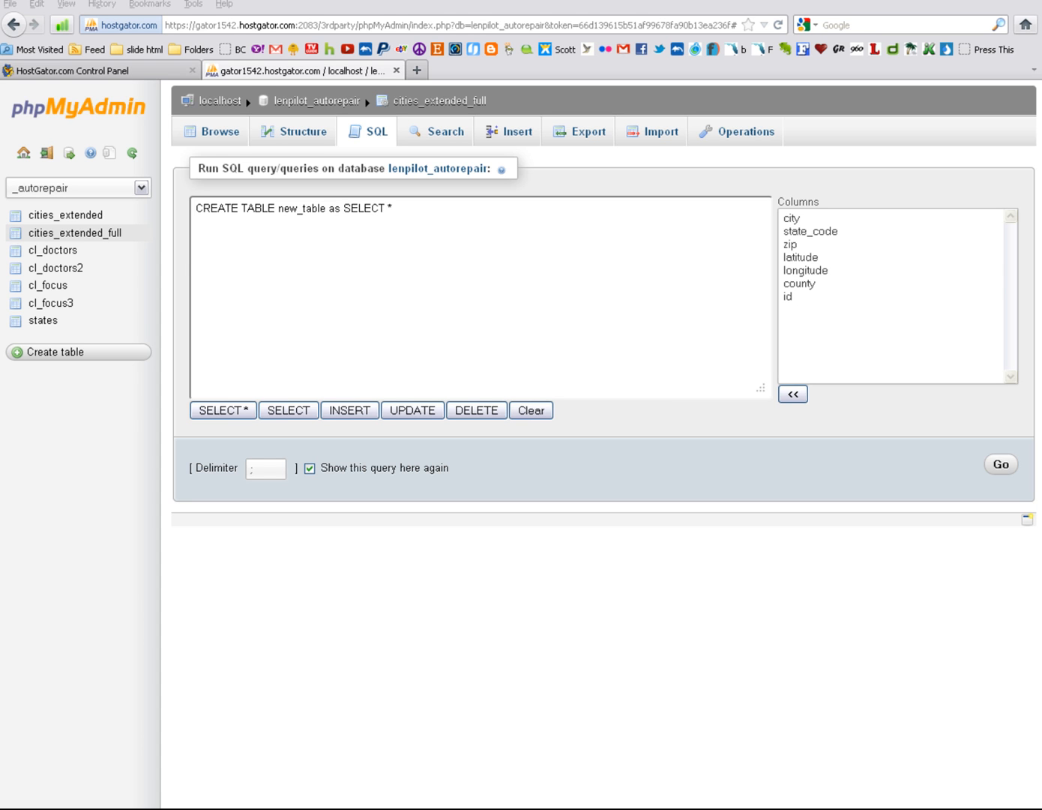
Step: Append "FROM cities_extended_full" to the CREATE TABLE query
click(443, 236)
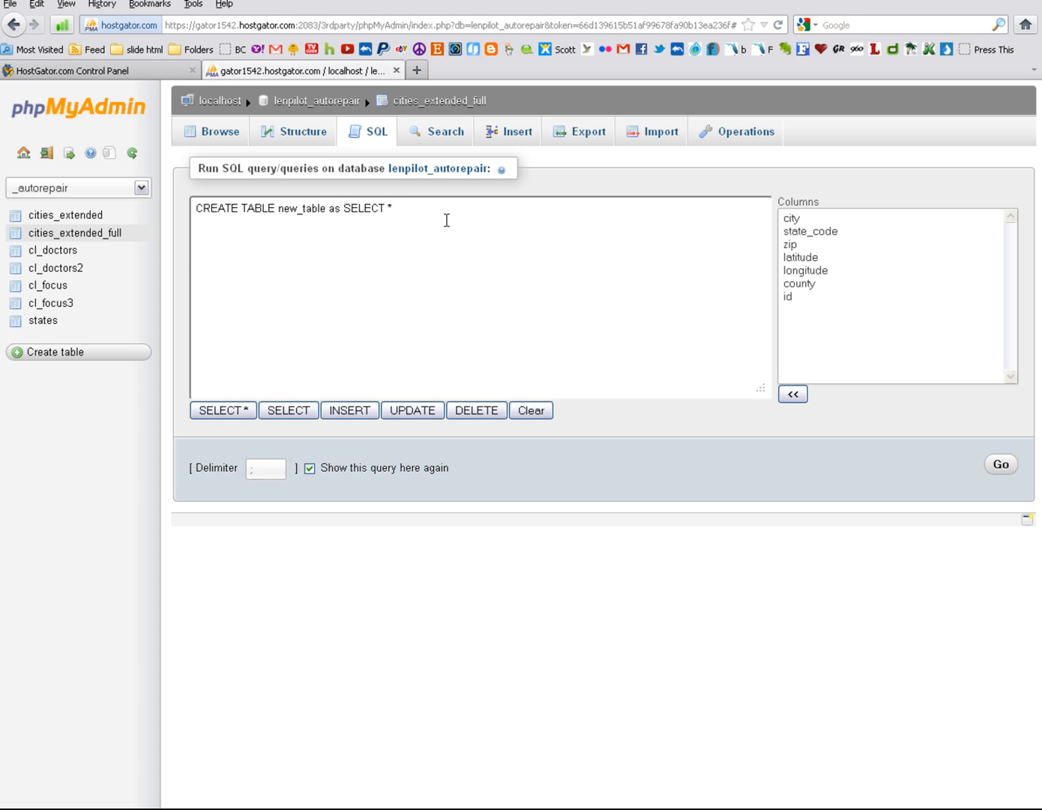
text(f)
key(BackSpace)
text(FROM CITIES EXTENDED_FULL)
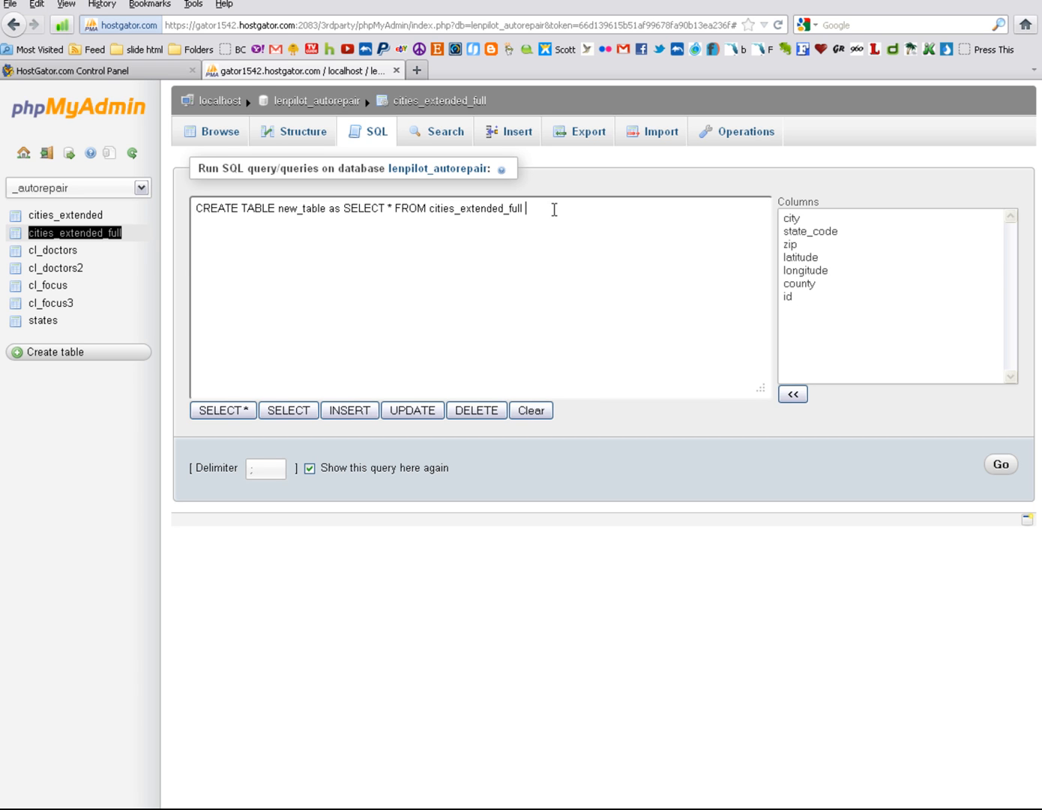
Step: Complete the query with "WHERE 1 GROUP BY city,state_code"
text(WHERE 1)
text(GROUP BY)
text(city,state)
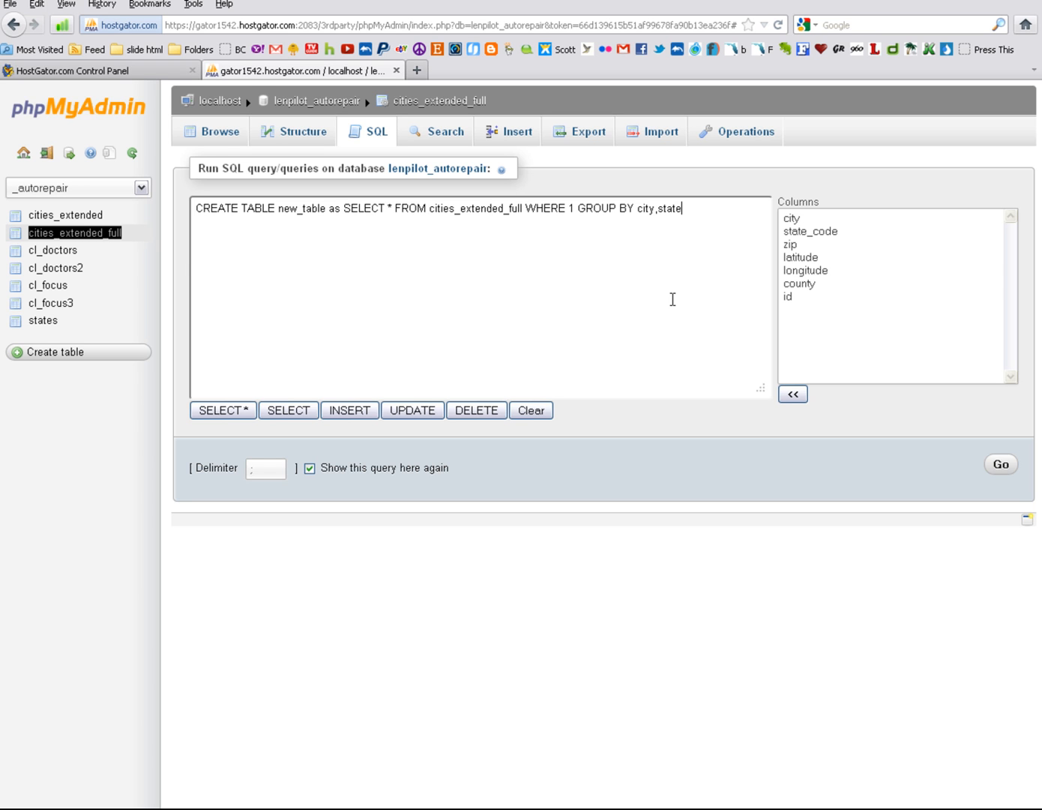
text(_code)
Step: Copy the whole CREATE TABLE statement and run it
drag(713, 209, 169, 218)
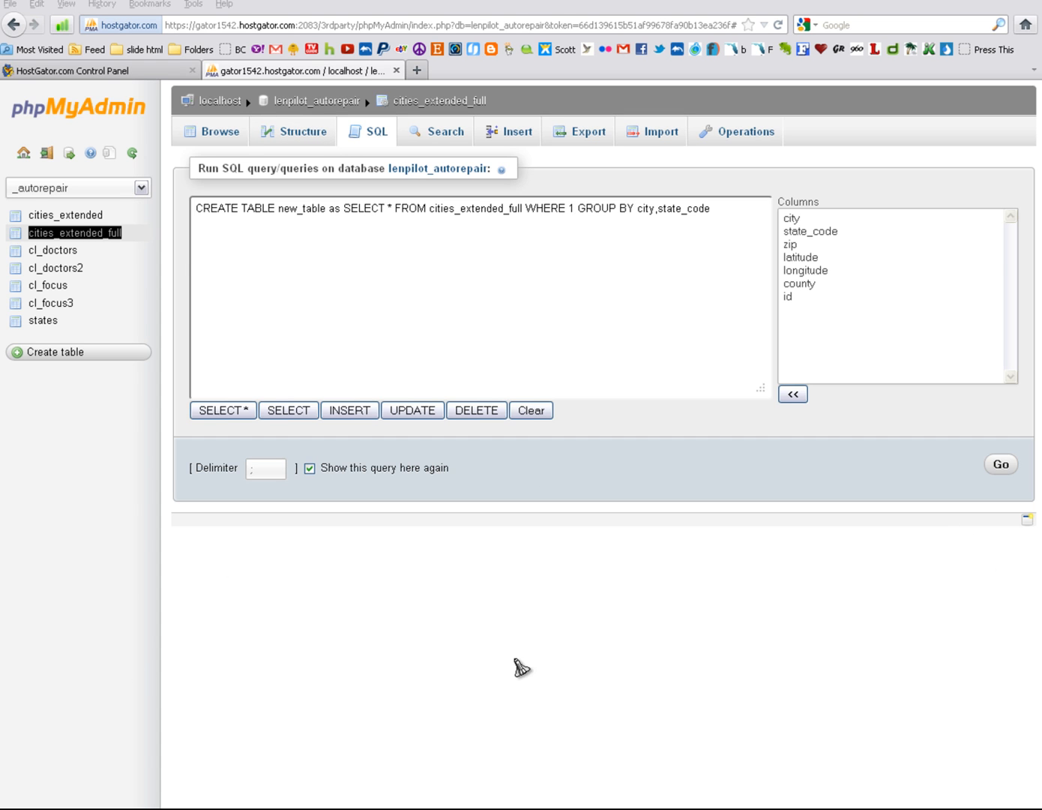
click(1003, 469)
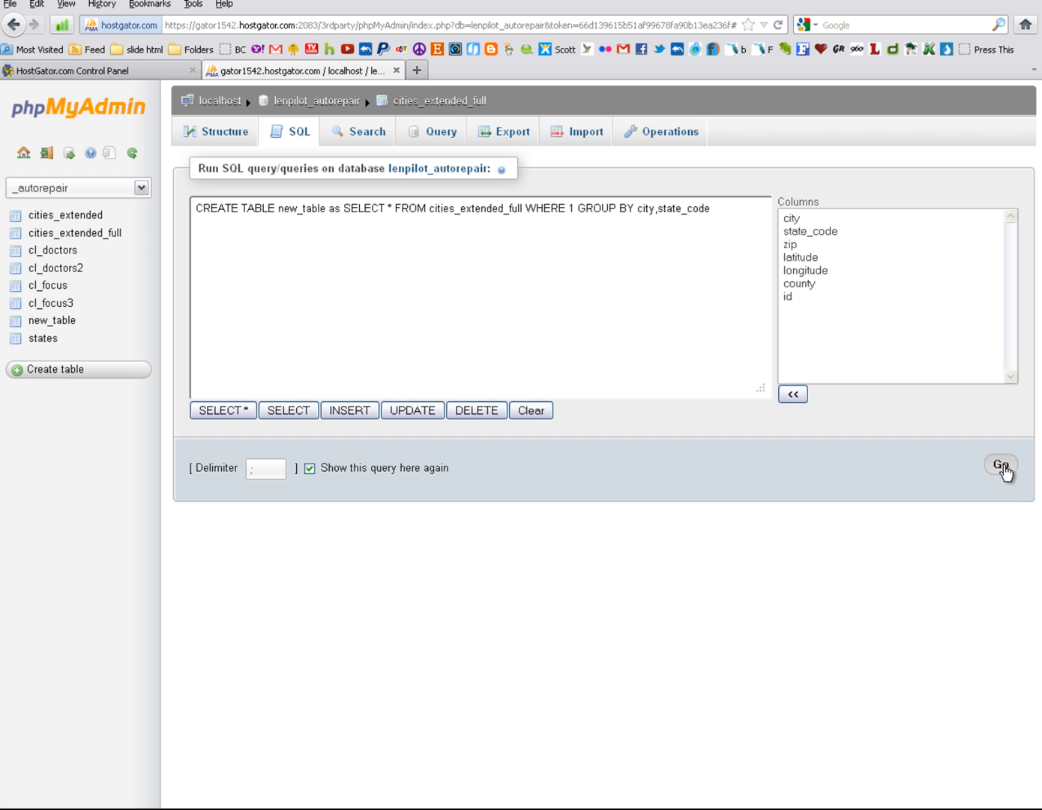
Step: Browse new_table, and search cities_extended_full for rows with the city Tampa
click(60, 325)
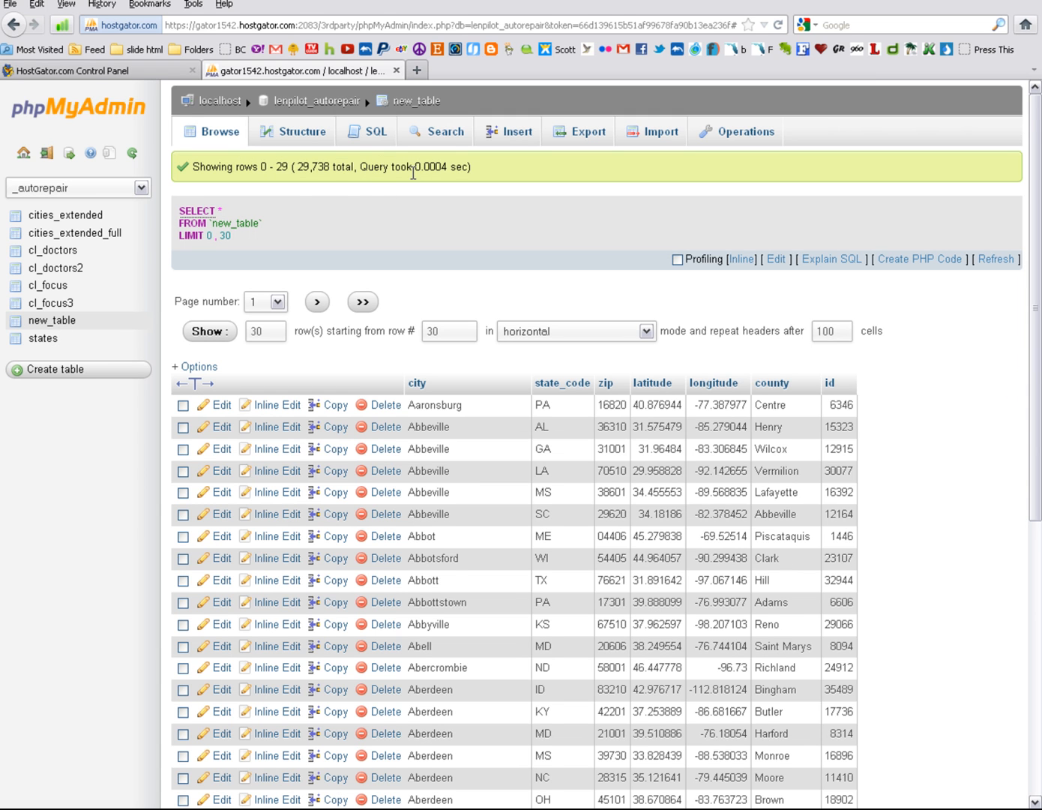
click(117, 237)
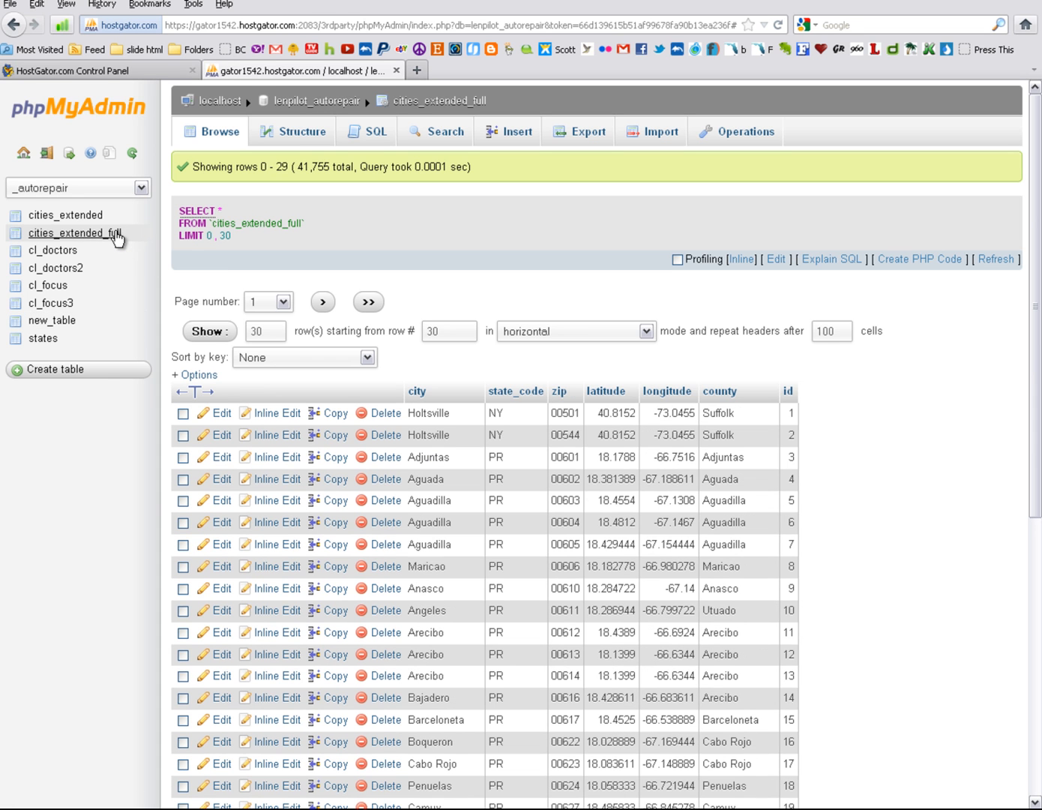
click(446, 136)
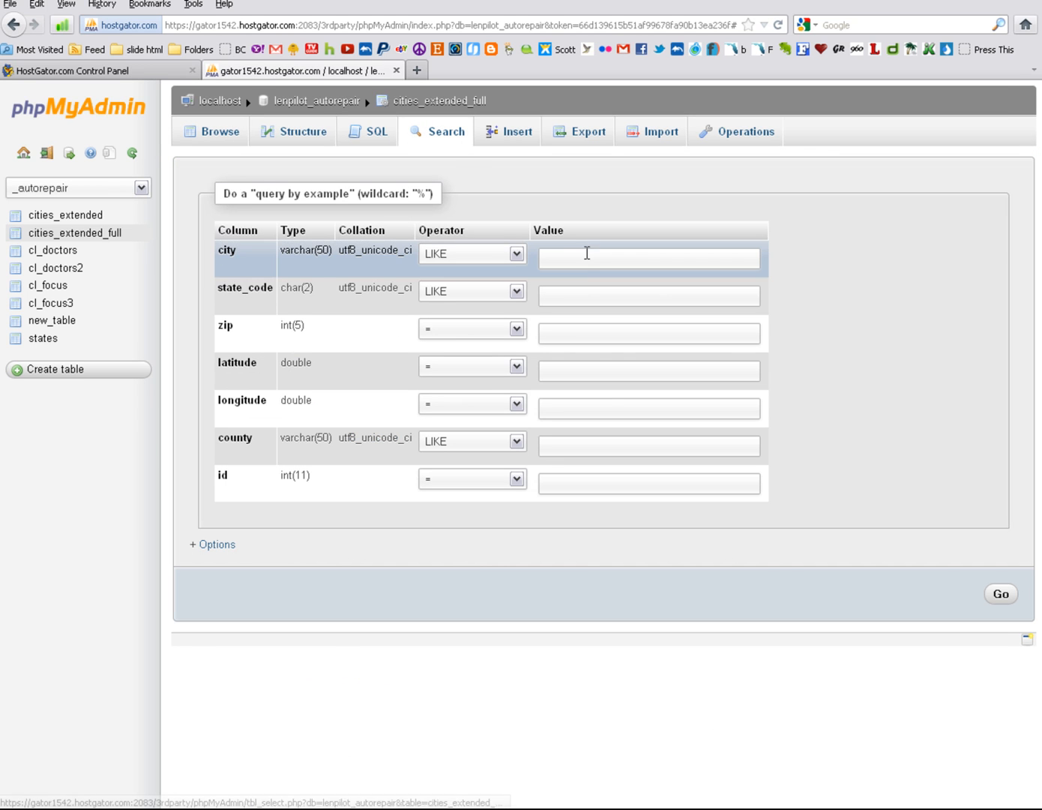
click(571, 253)
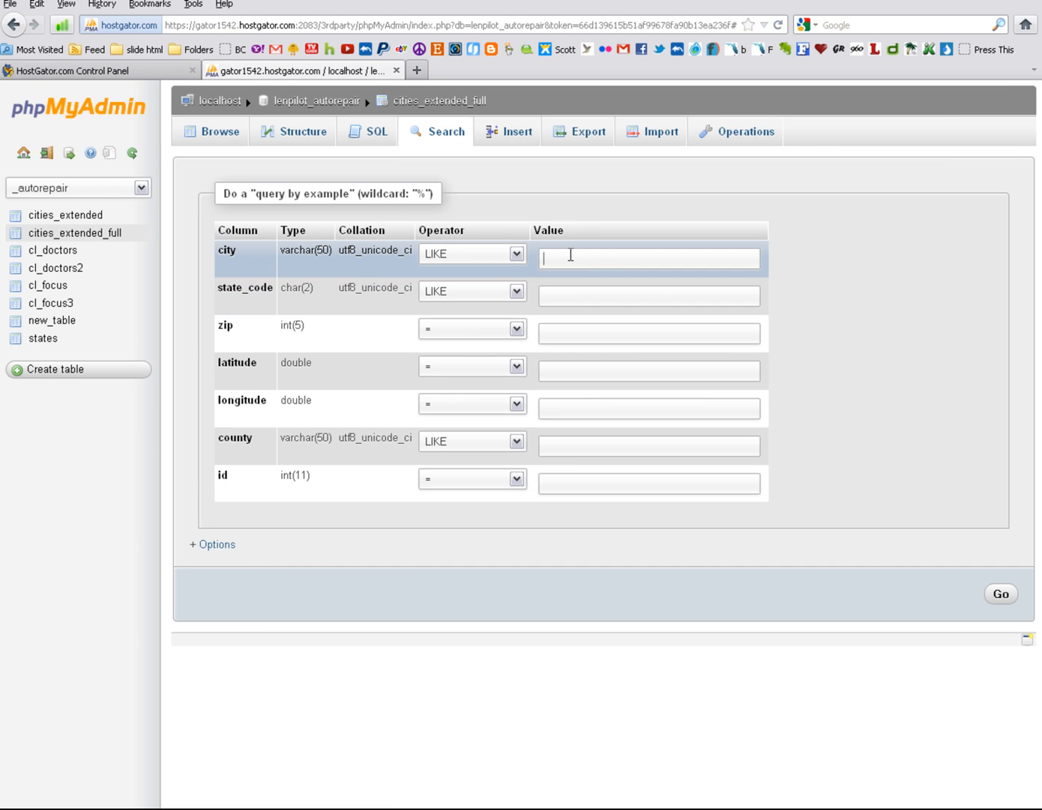
text(Tampa)
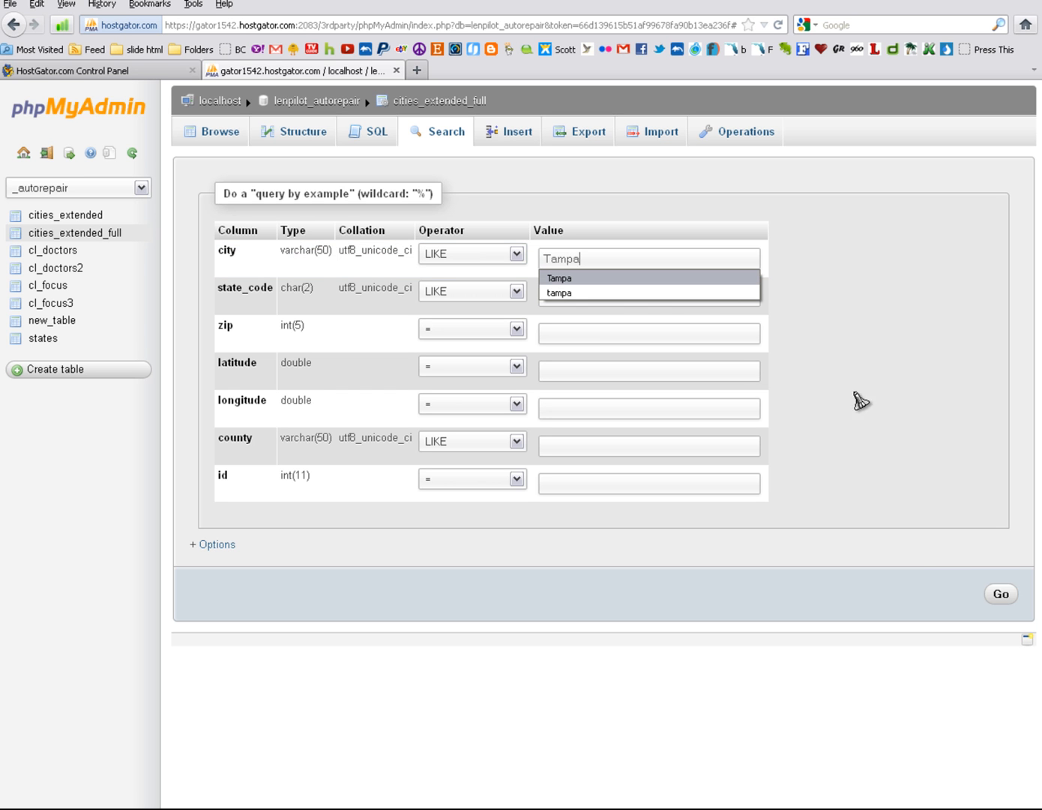
click(1000, 593)
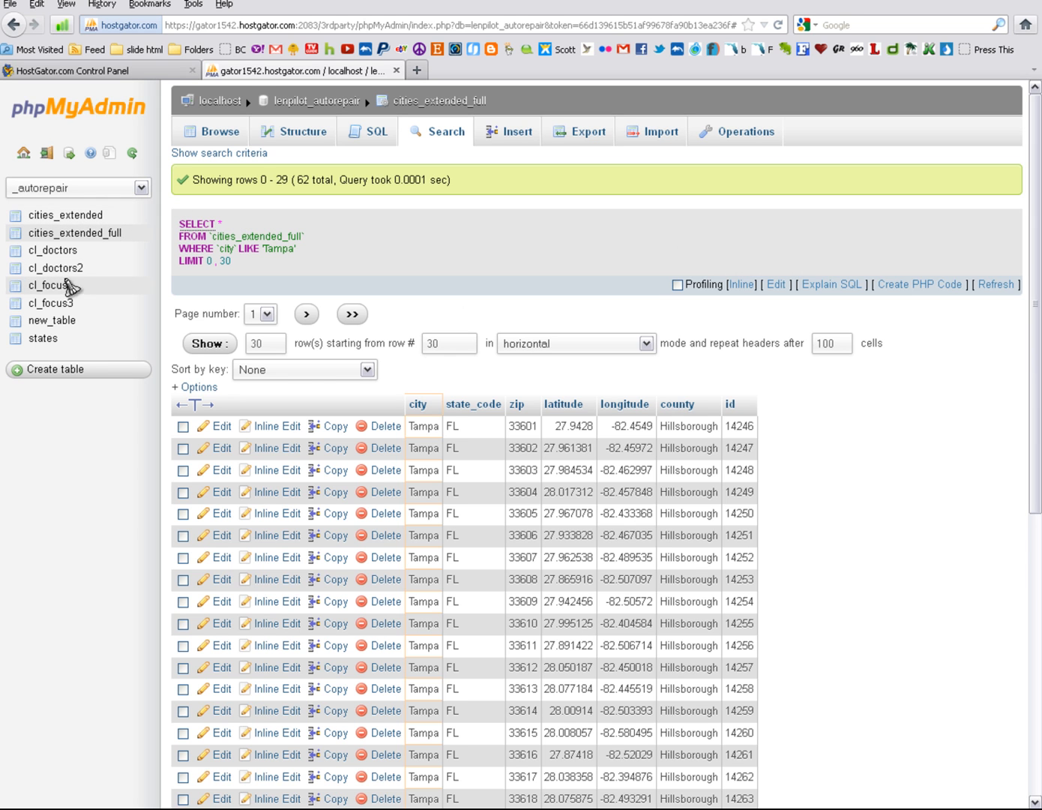
Step: Search new_table for rows whose city is Tampa
click(70, 322)
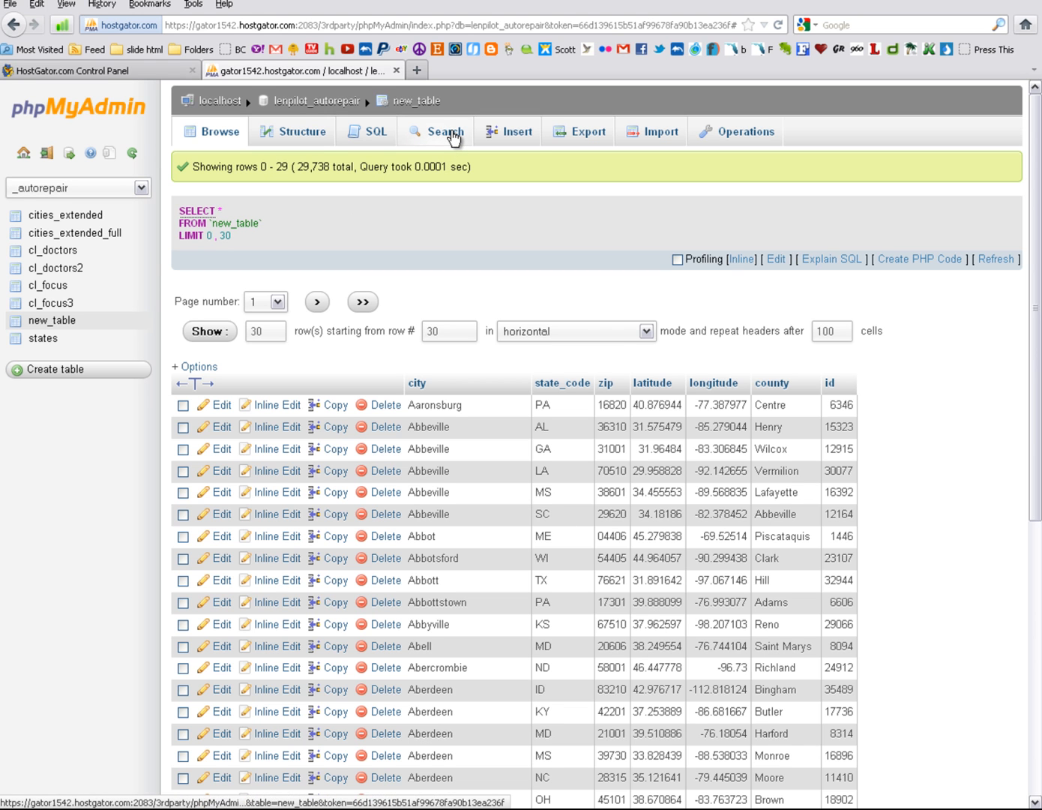
click(448, 135)
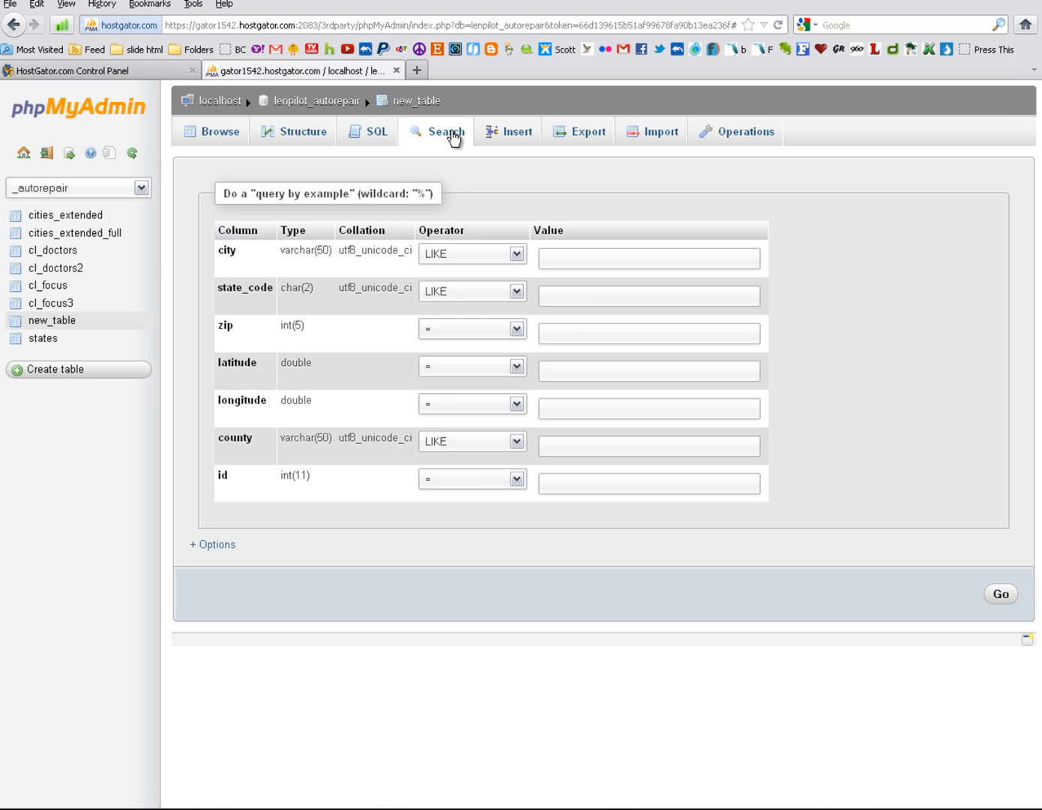
click(559, 258)
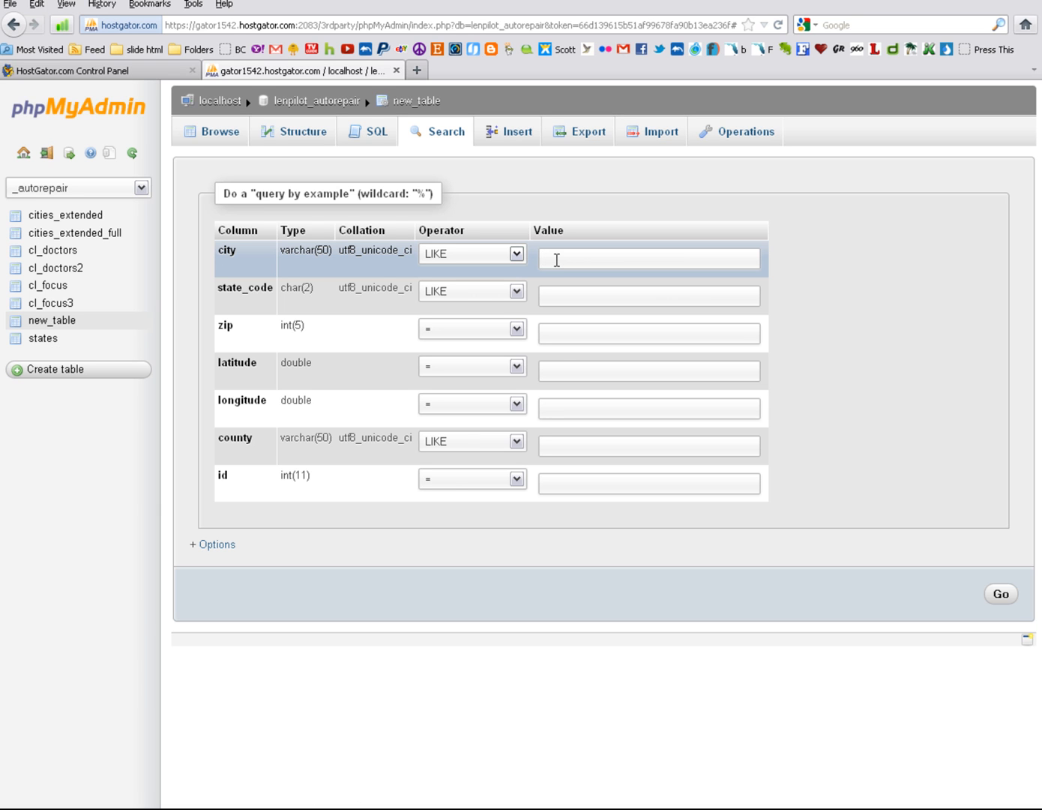
text(TAM)
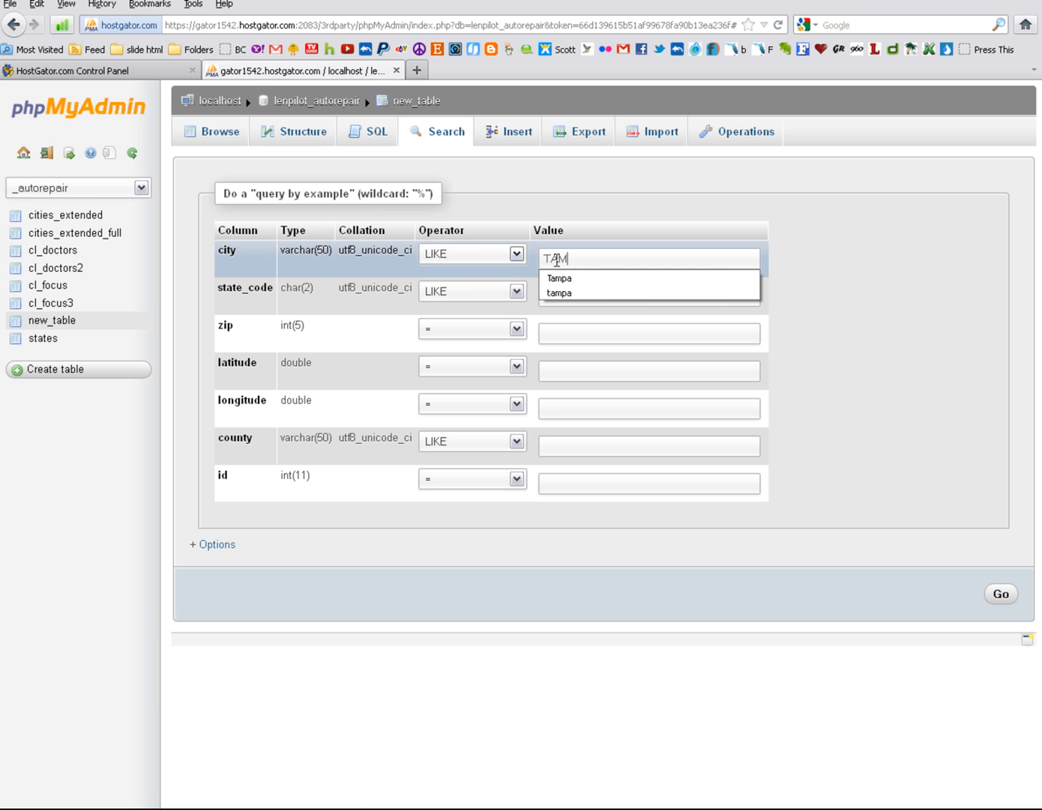
key(BackSpace)
key(BackSpace)
click(572, 279)
click(1000, 593)
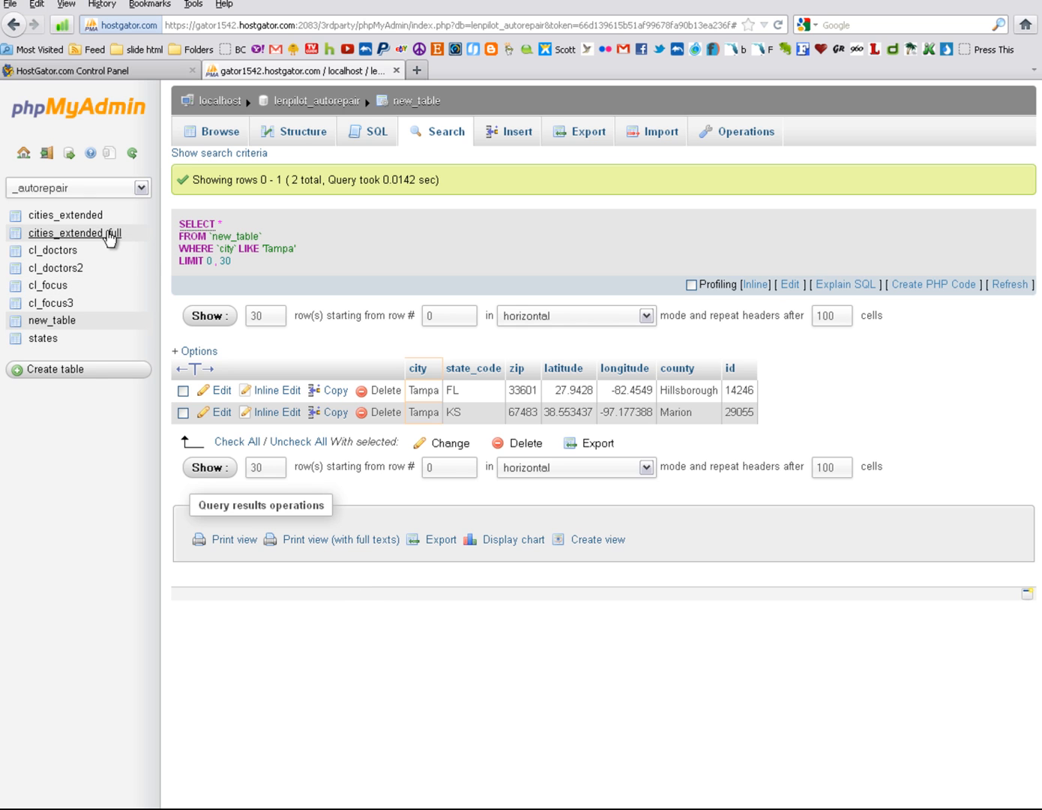
Step: Replace the default SQL query for new_table with the copied CREATE TABLE statement and highlight its ",state_code" part without running it
click(376, 131)
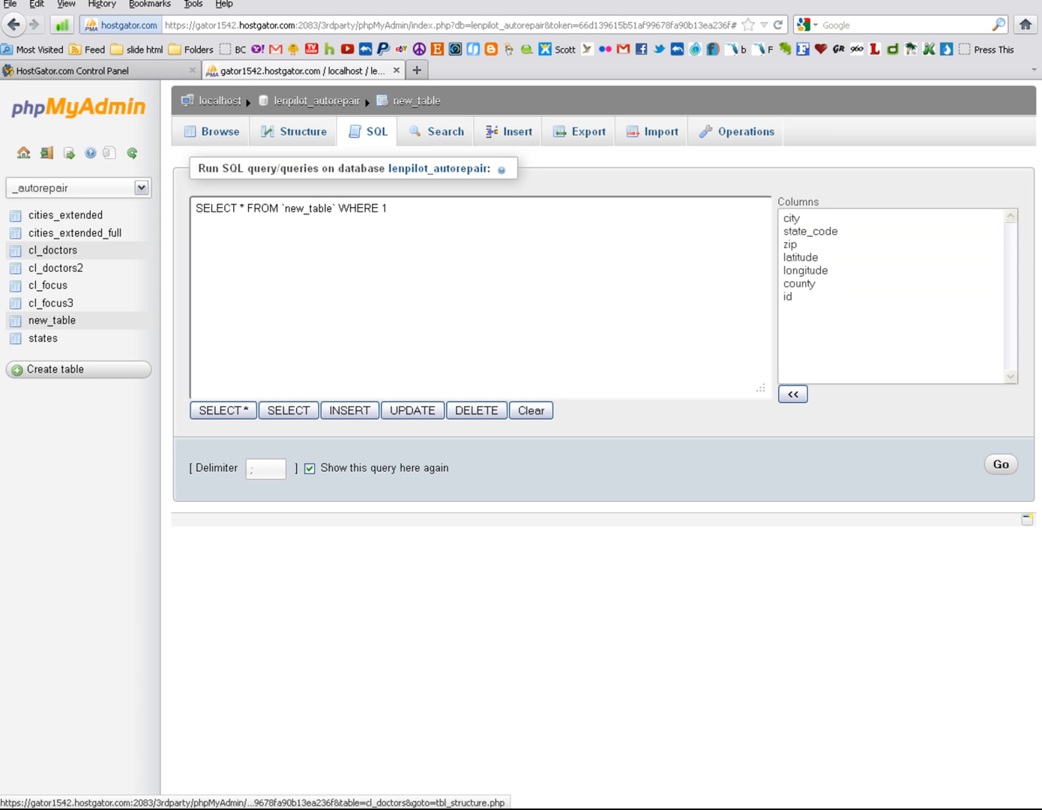
drag(390, 207, 170, 201)
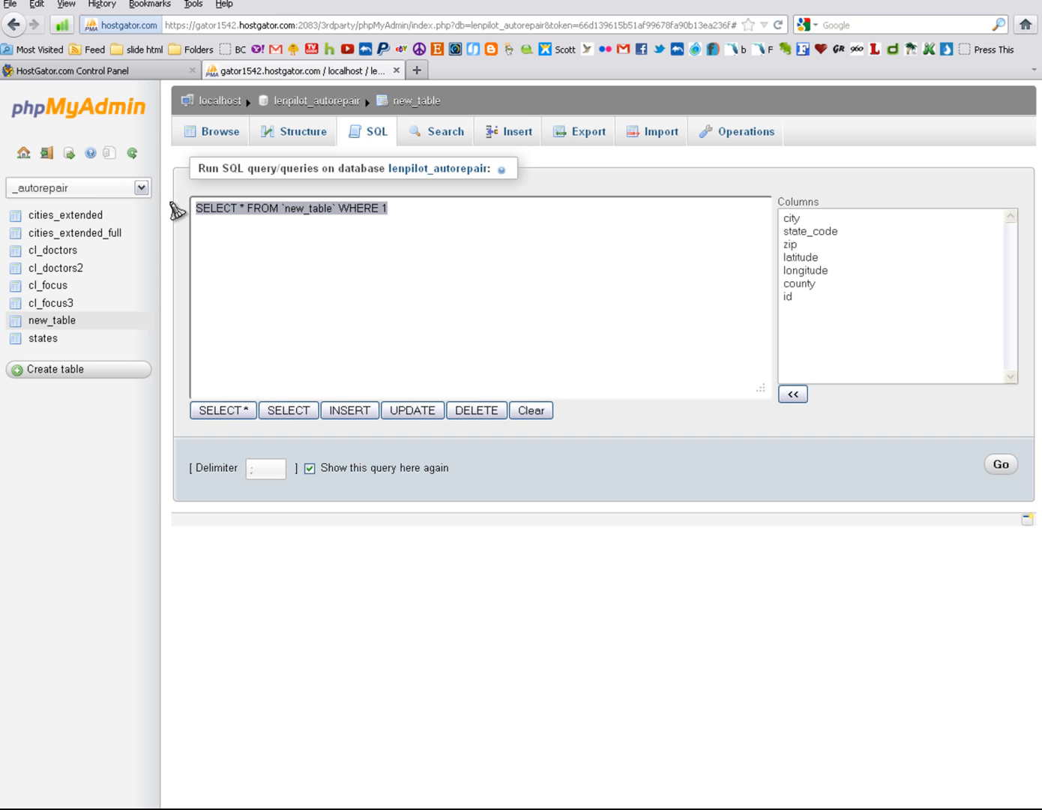
text(CREATE TABLE new_table as SELECT * FROM cities_extended_full WHERE 1 GROUP BY city,state_code)
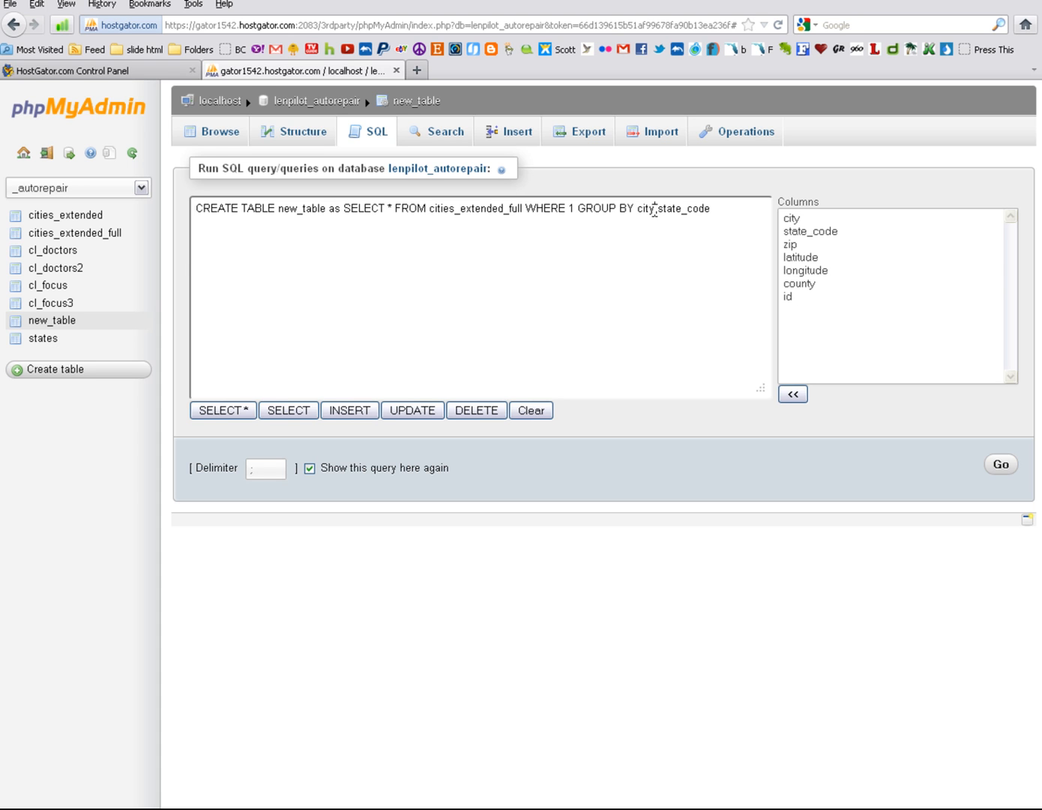
drag(654, 210, 743, 216)
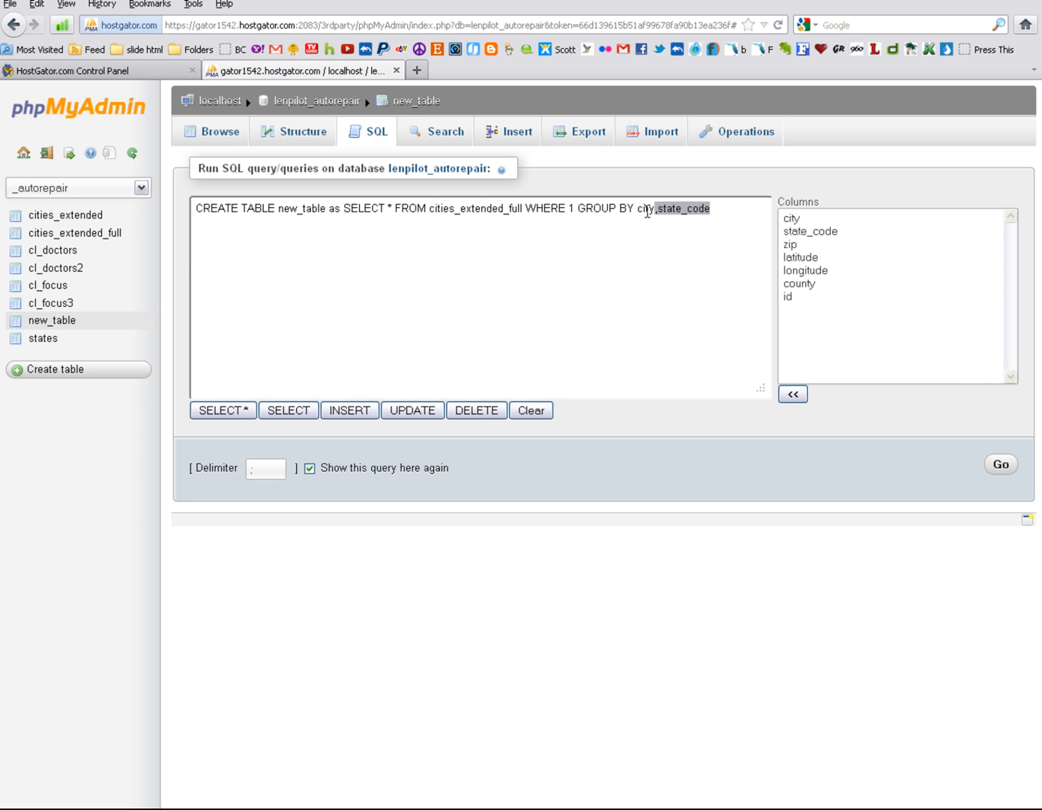
click(715, 213)
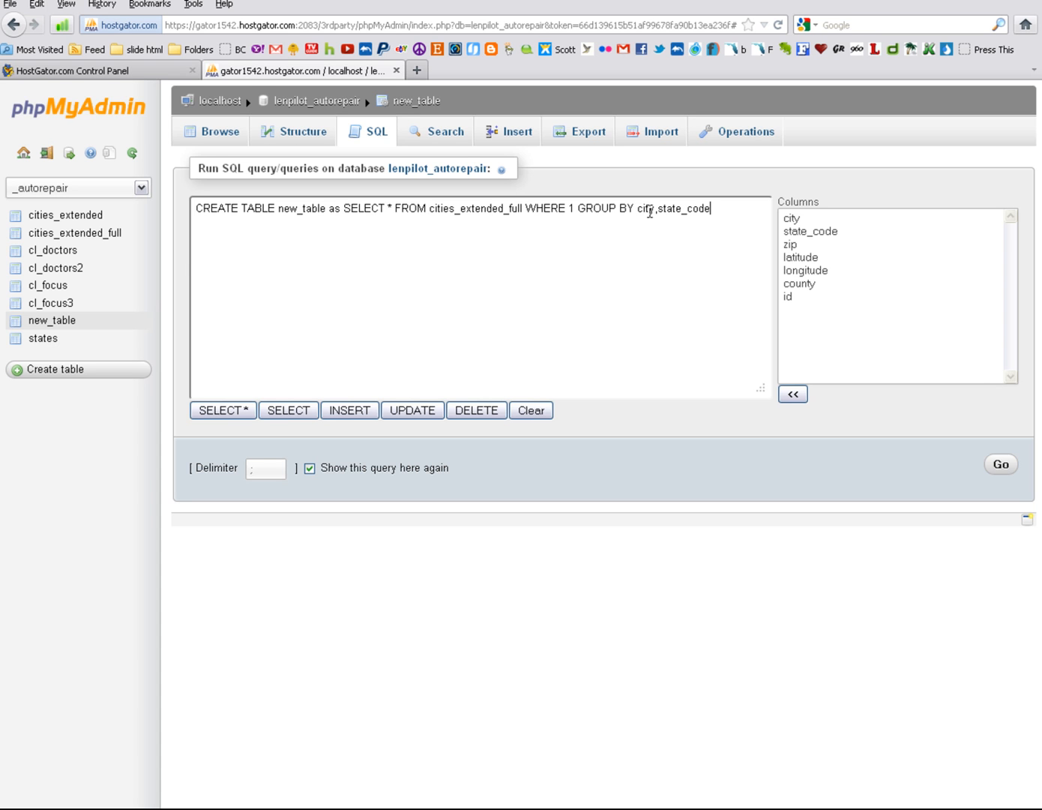
Step: Search new_table for the city Springfield and look through the state codes of the matching rows
click(460, 138)
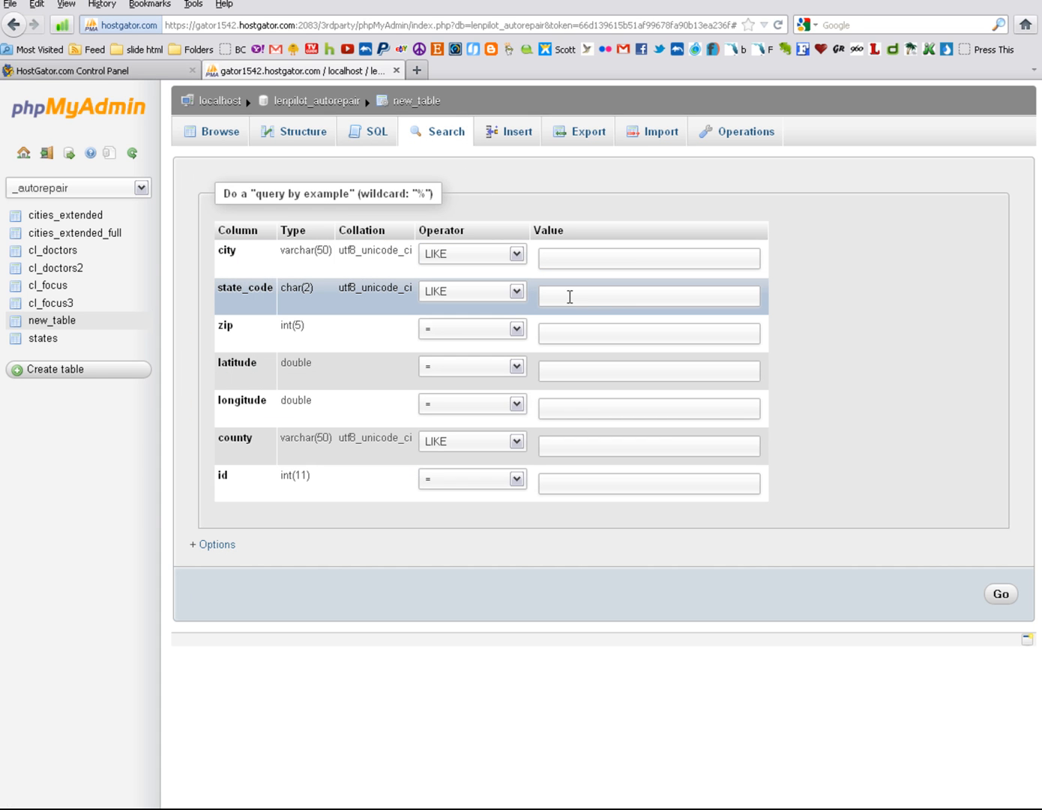
click(561, 259)
text(Sprin)
text(gfield)
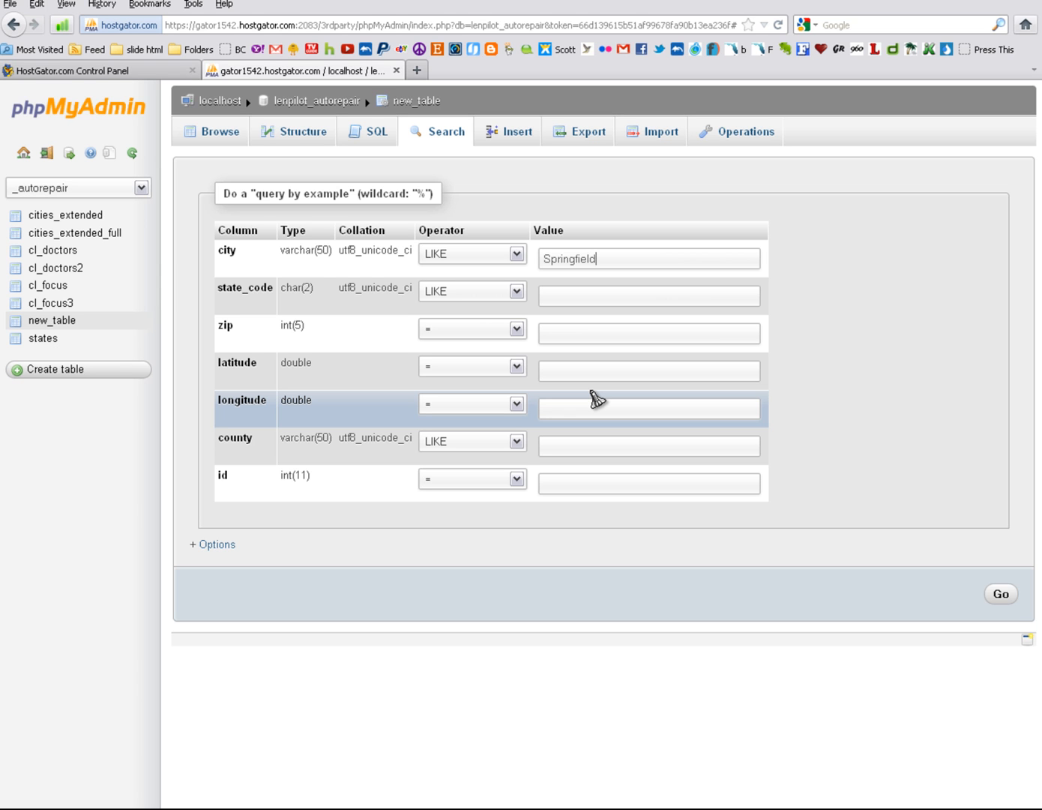
click(1000, 595)
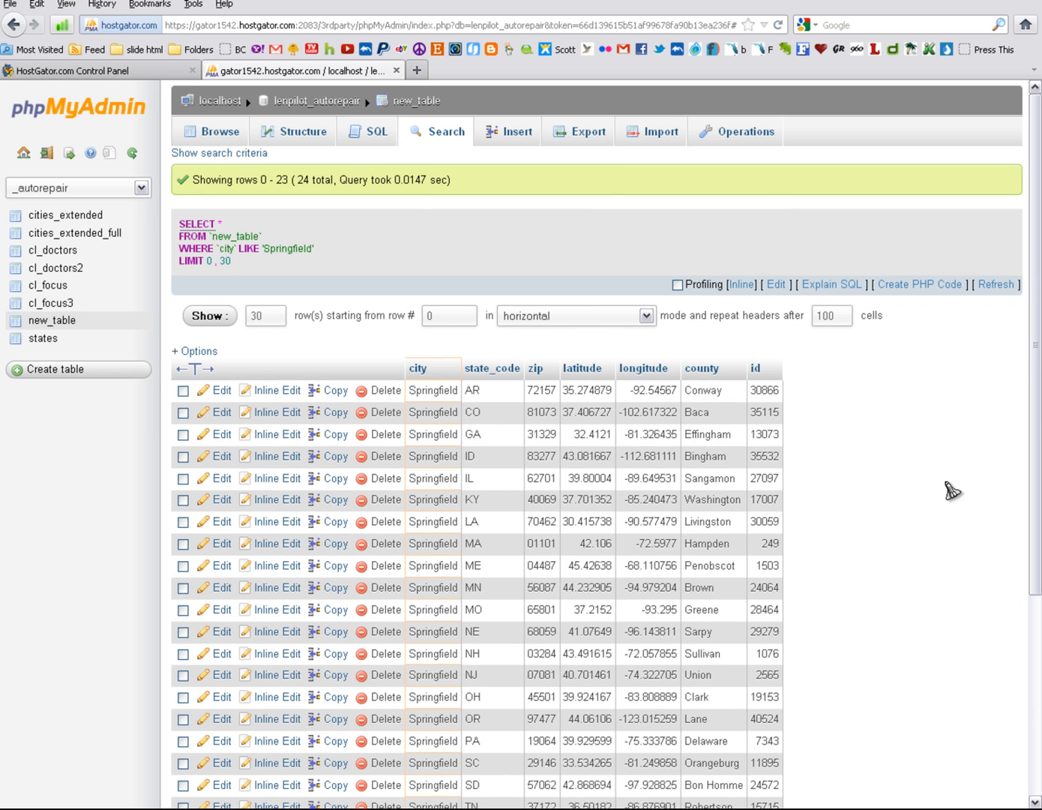
drag(1032, 217, 1030, 350)
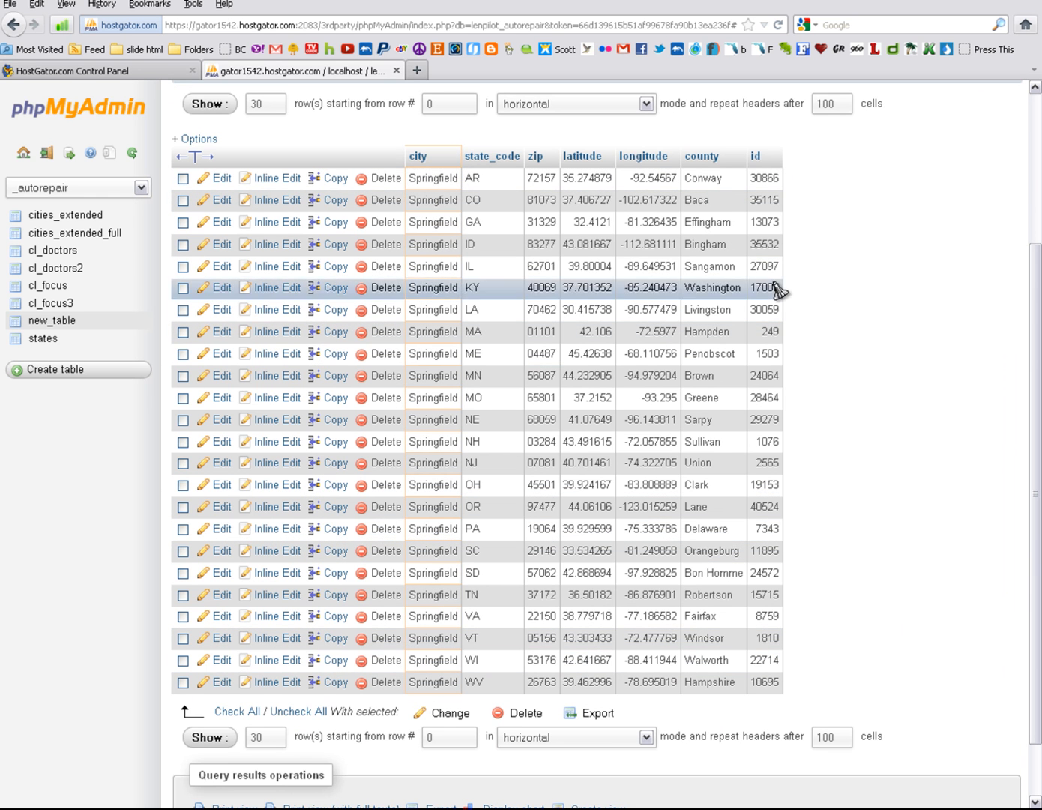
drag(1036, 327, 1033, 194)
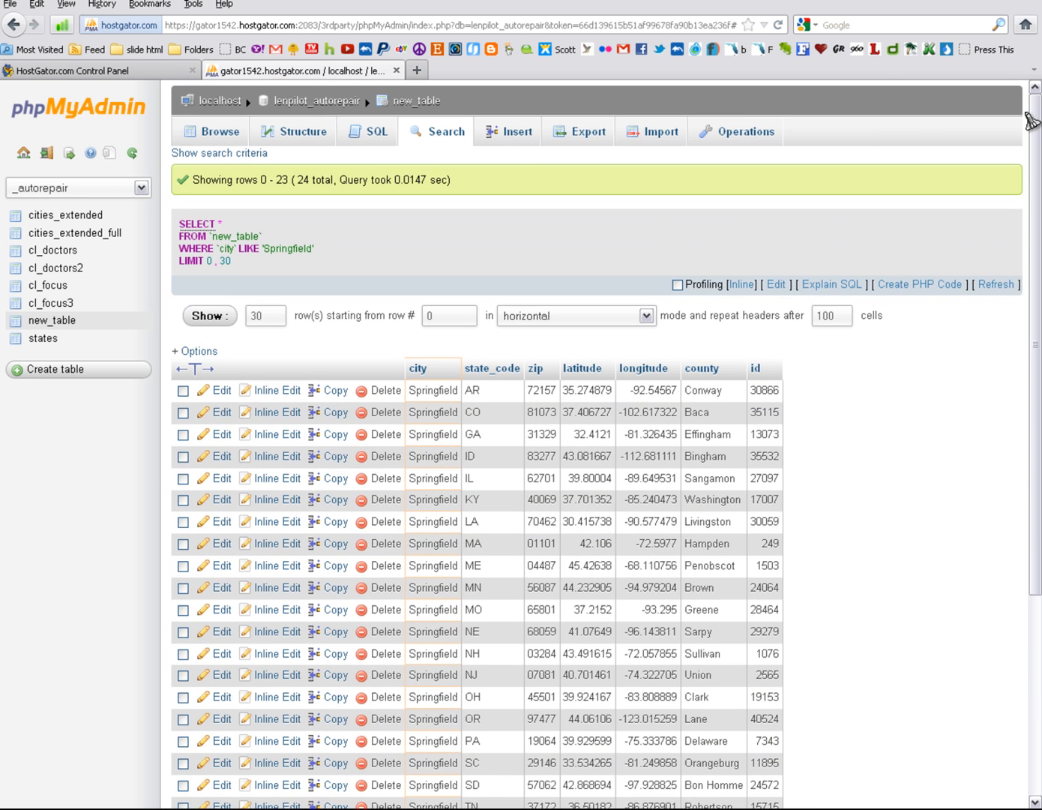